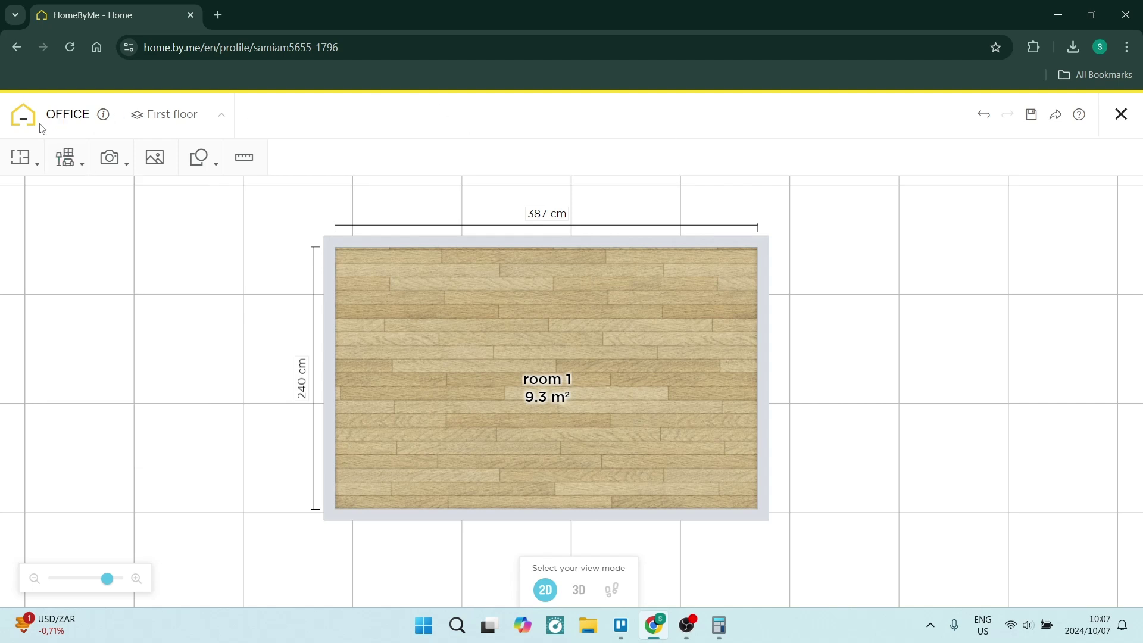
# - Add a Second Floor above the first floor and confirm it is the active level
pyautogui.click(225, 118)
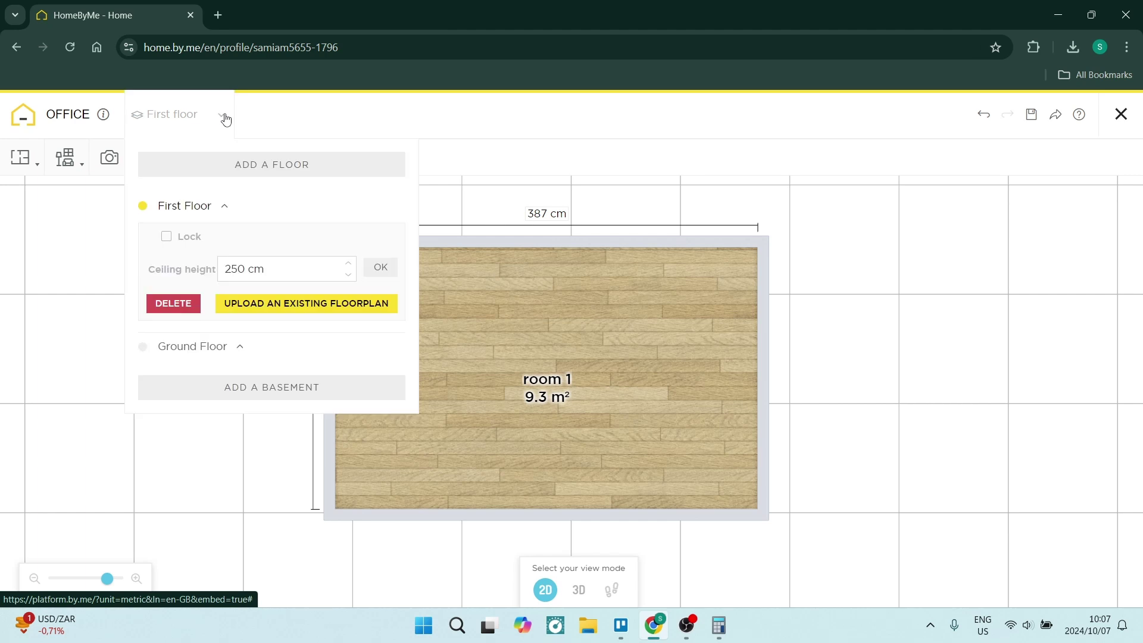
pyautogui.click(218, 171)
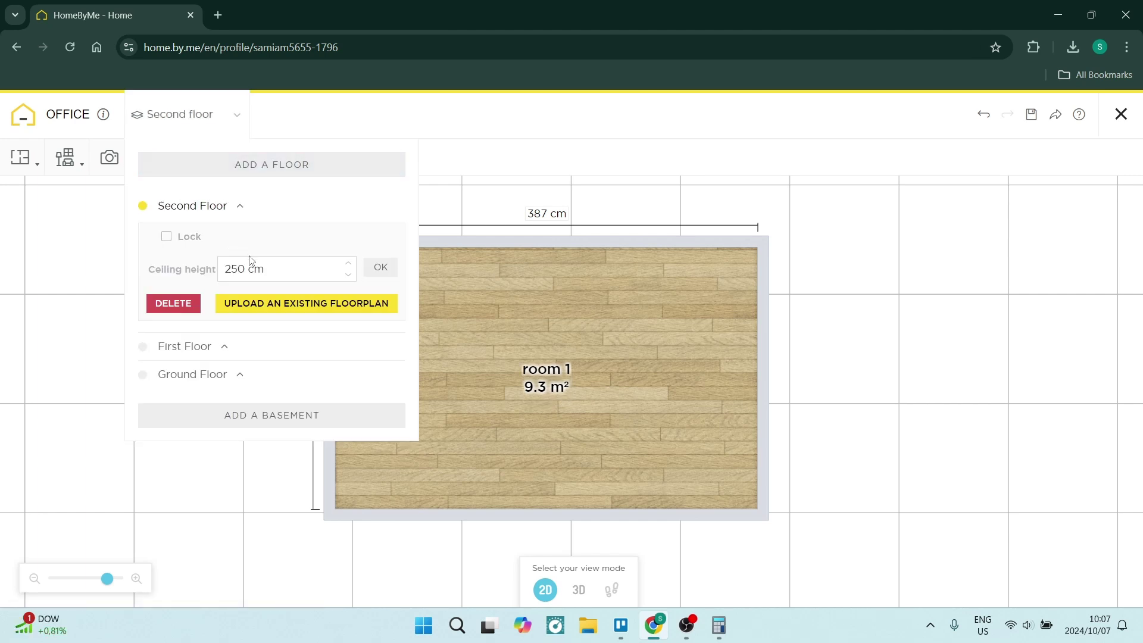
pyautogui.click(285, 123)
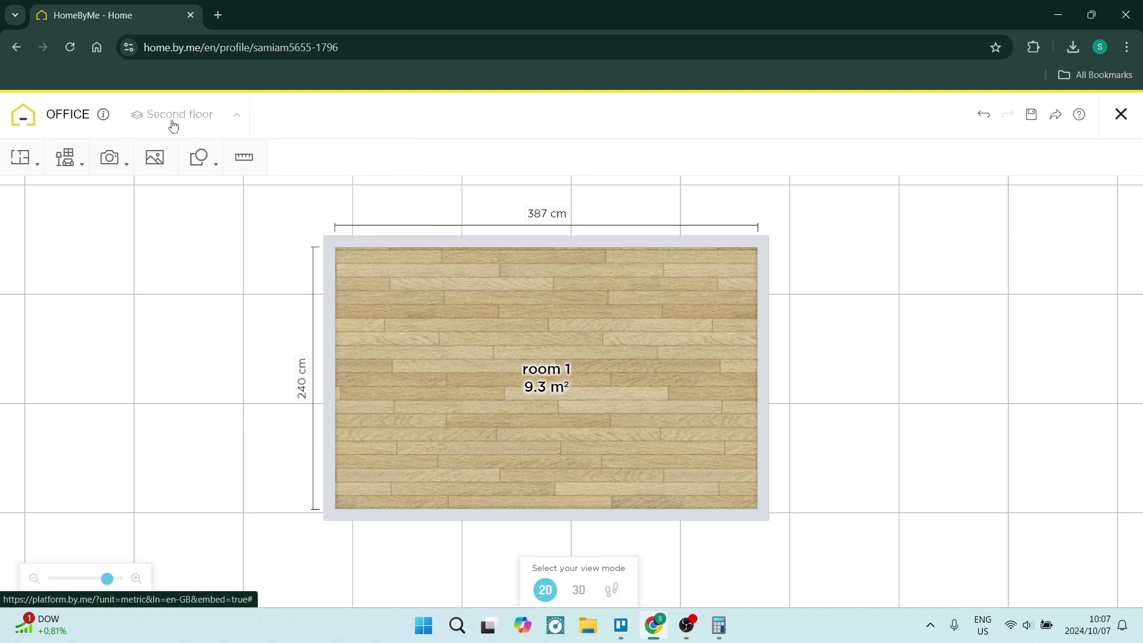
pyautogui.click(217, 122)
pyautogui.click(262, 117)
# - Draw a closed loop of four 10 cm walls around room 1's corners and validate them
pyautogui.click(19, 158)
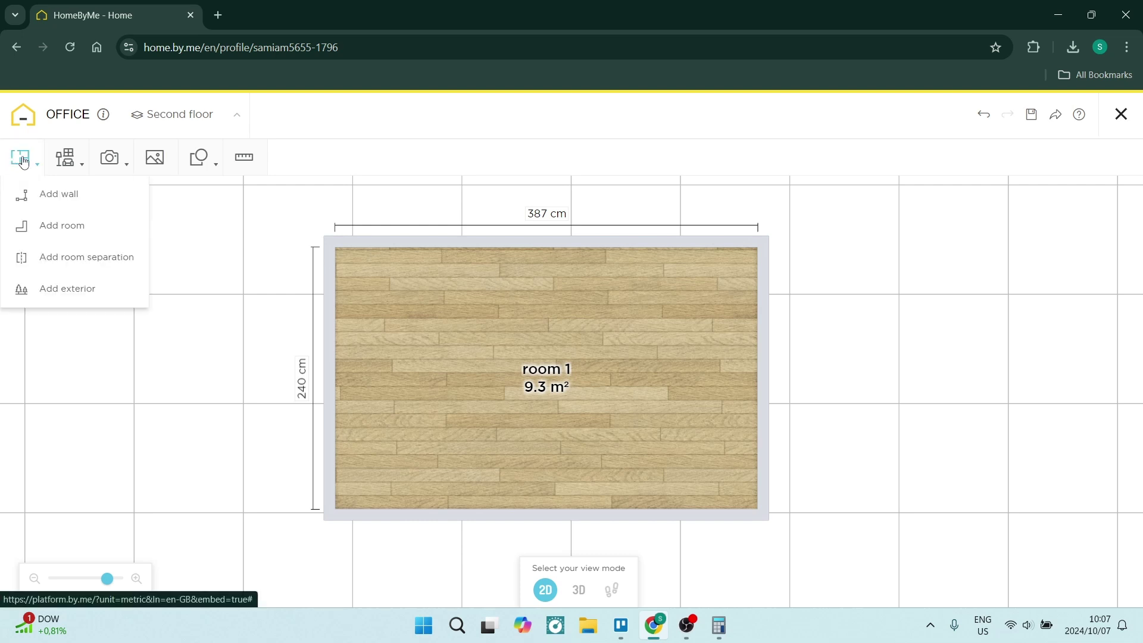
pyautogui.click(49, 197)
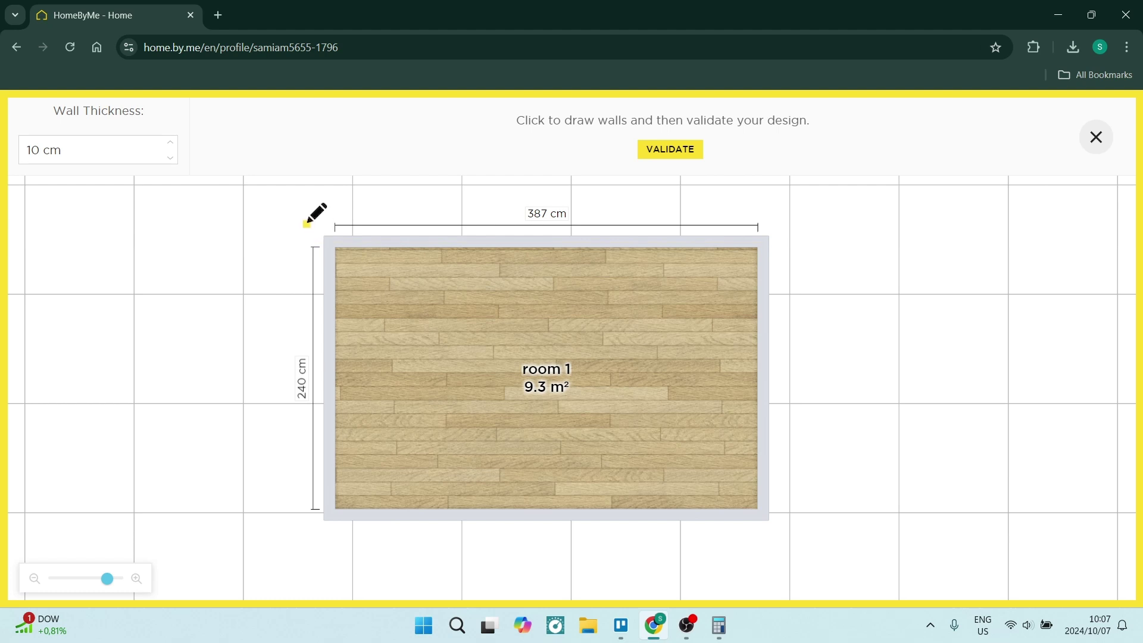
pyautogui.click(307, 223)
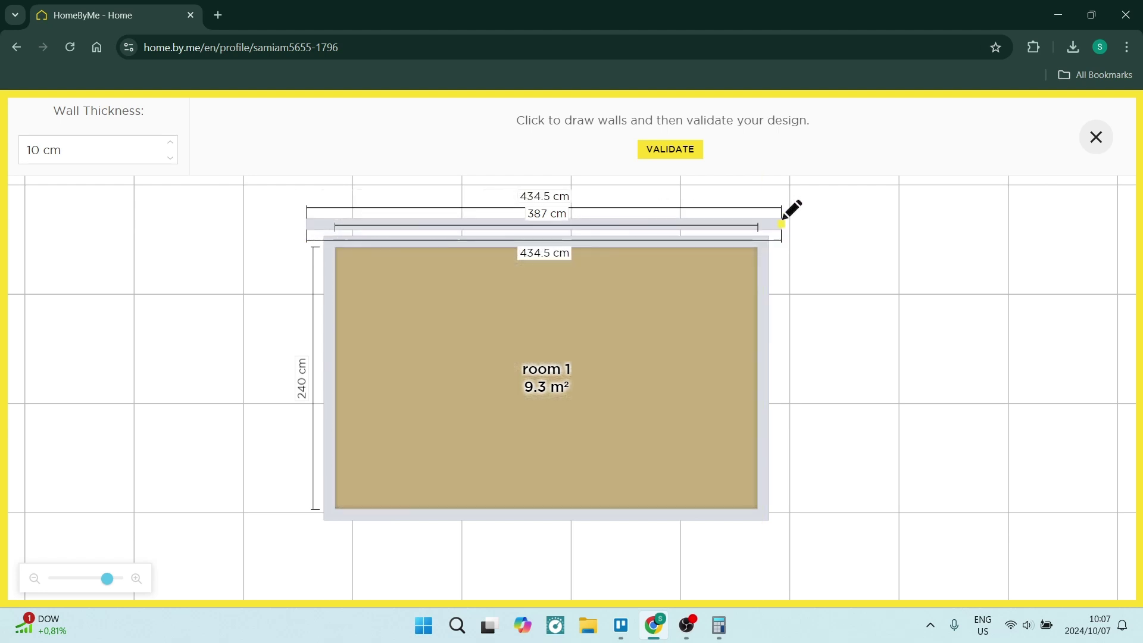
pyautogui.click(782, 223)
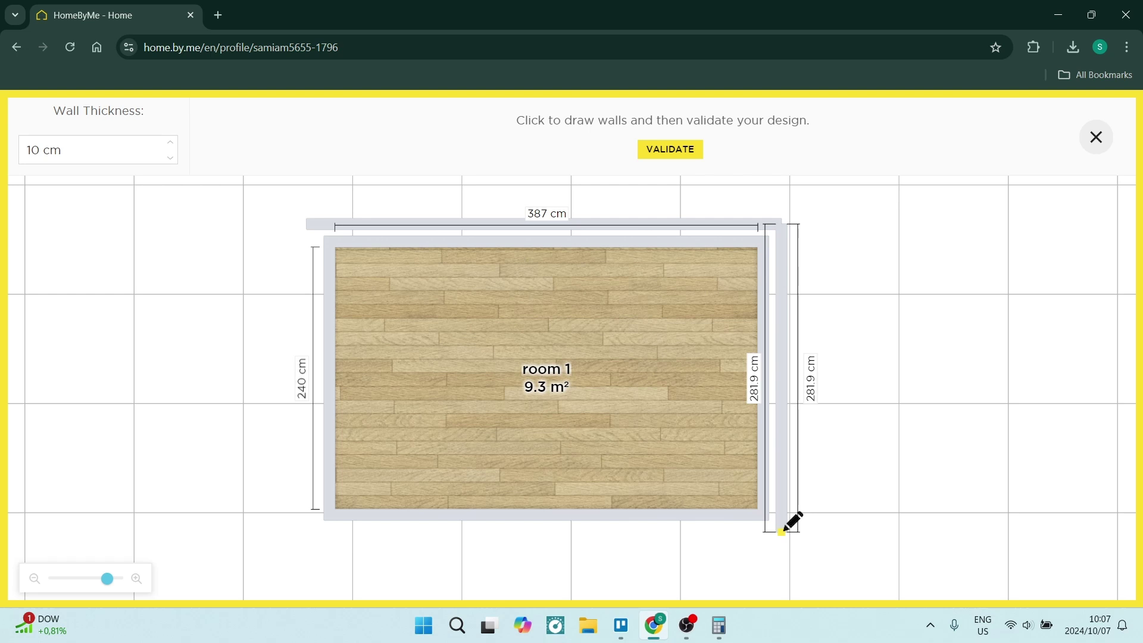
pyautogui.click(782, 531)
pyautogui.click(307, 531)
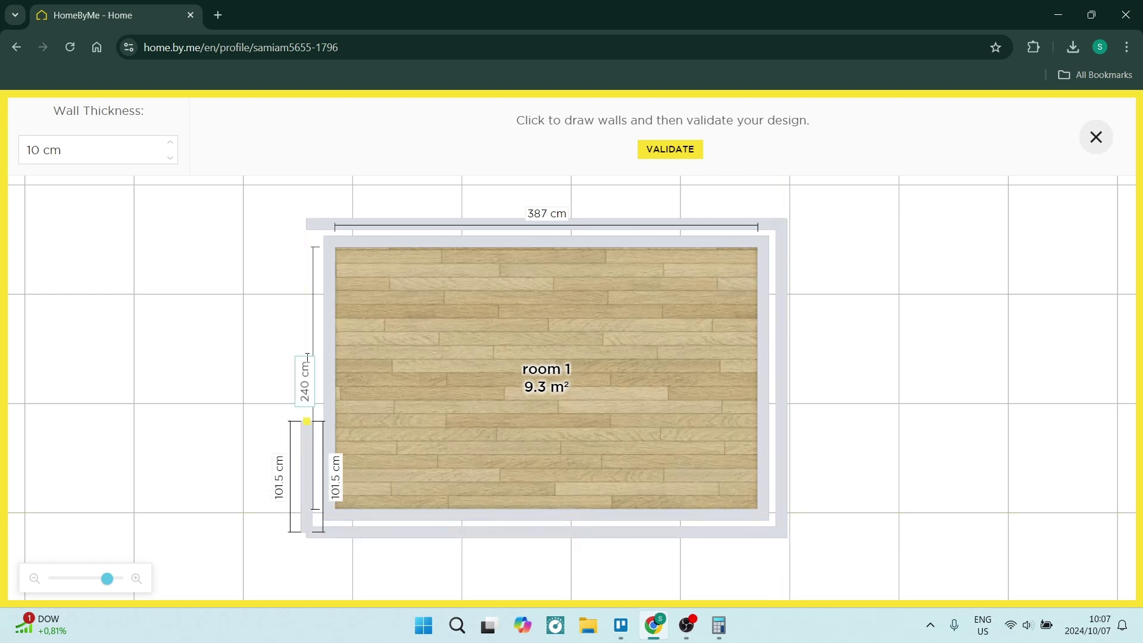
pyautogui.click(306, 226)
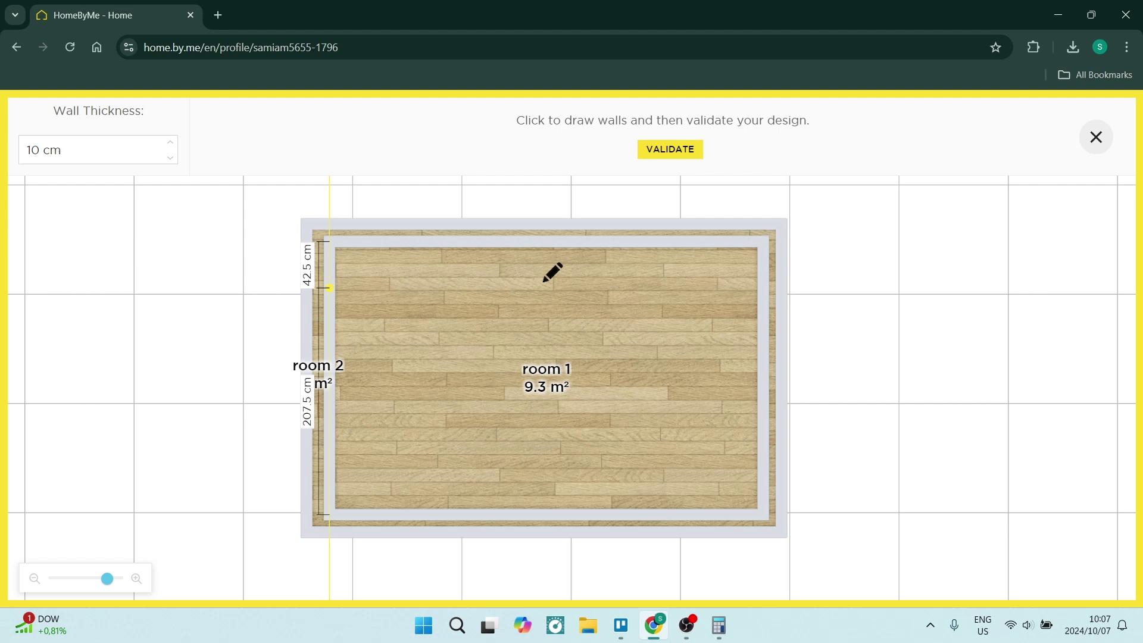
pyautogui.click(661, 152)
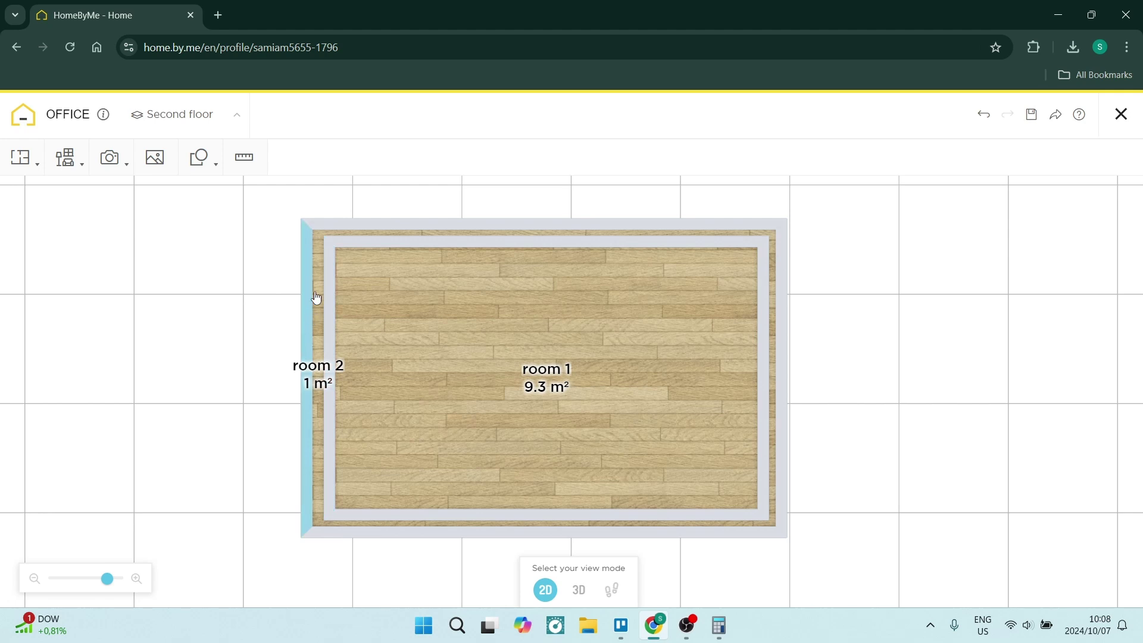
# - Inspect the top and bottom walls, undo, and remove the new left wall so room 2 becomes 0.8 m²
pyautogui.click(350, 228)
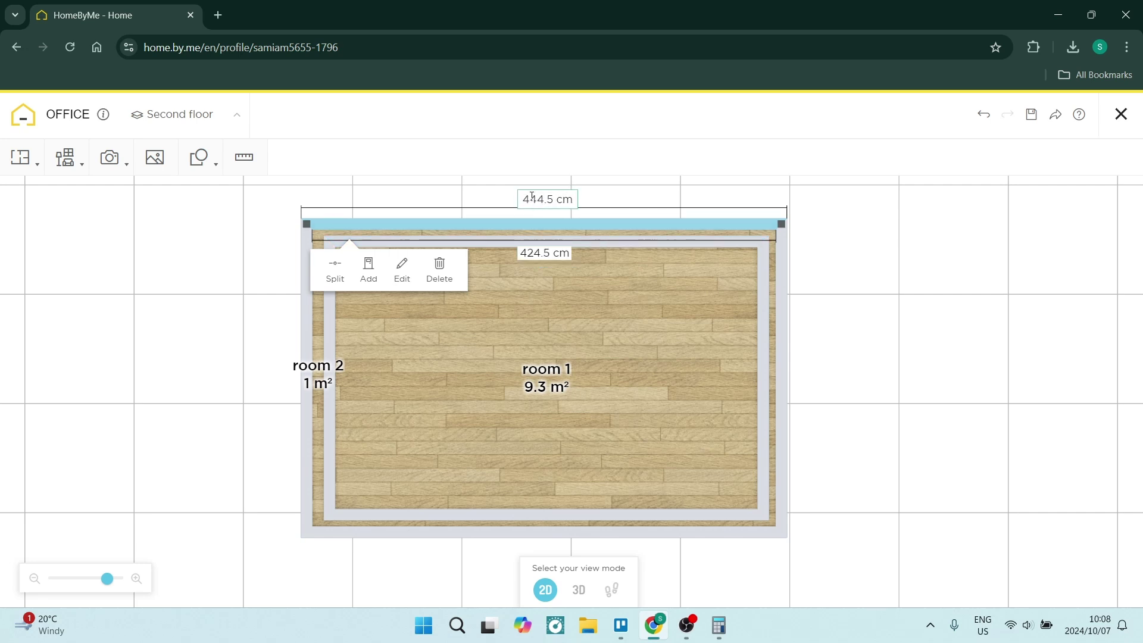
pyautogui.click(462, 523)
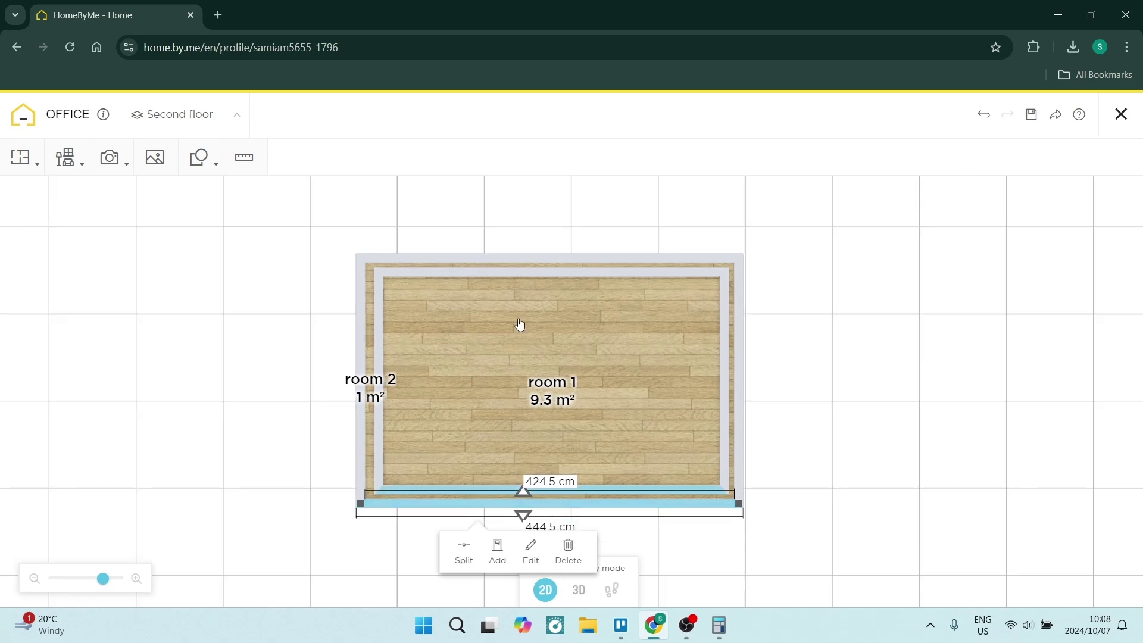
pyautogui.click(493, 260)
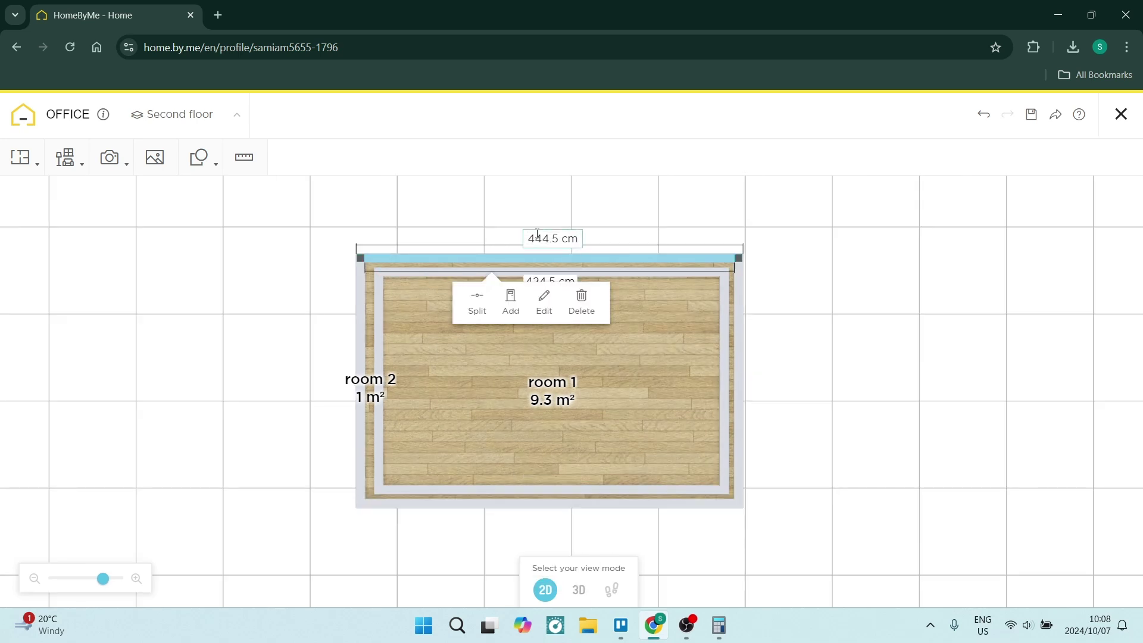
pyautogui.hotkey('ctrl', 'z')
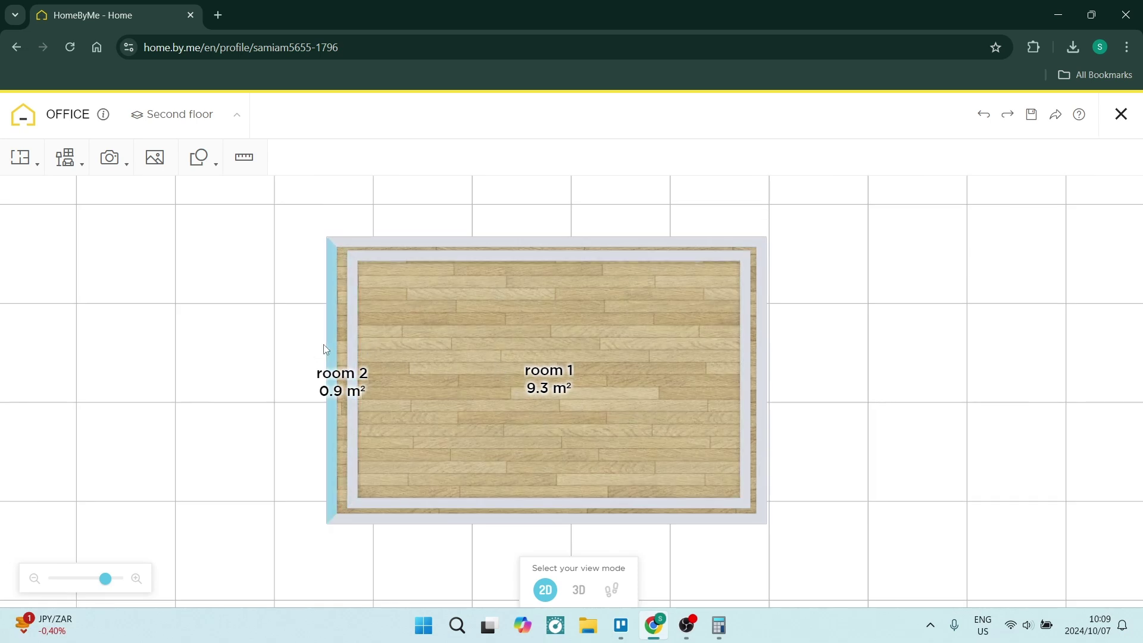
pyautogui.click(335, 334)
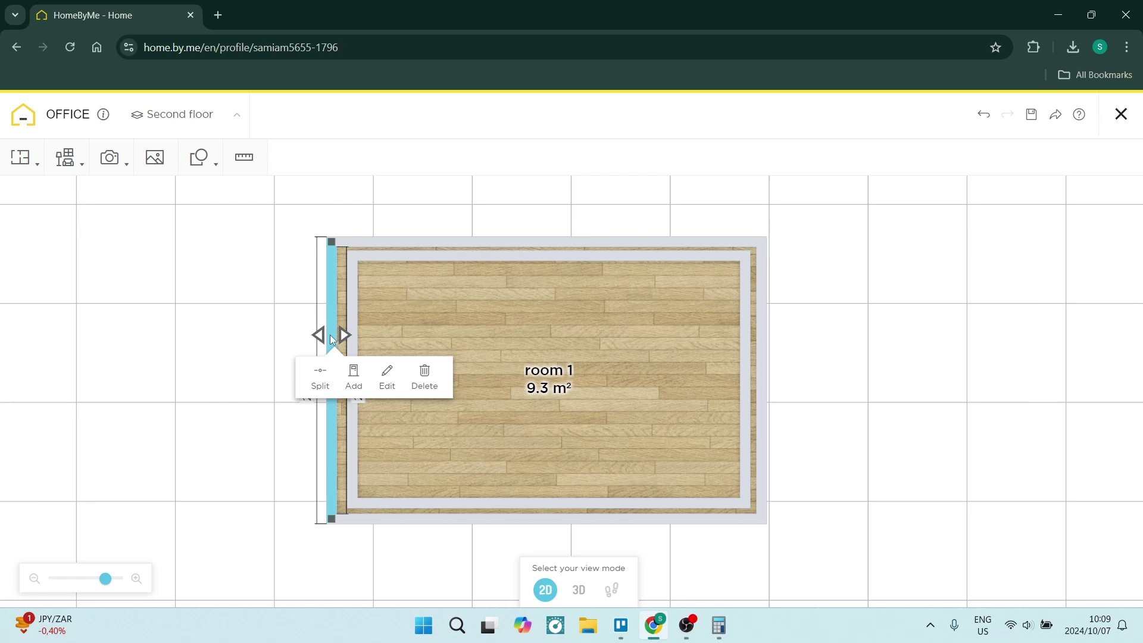
pyautogui.hotkey('ctrl', 'z')
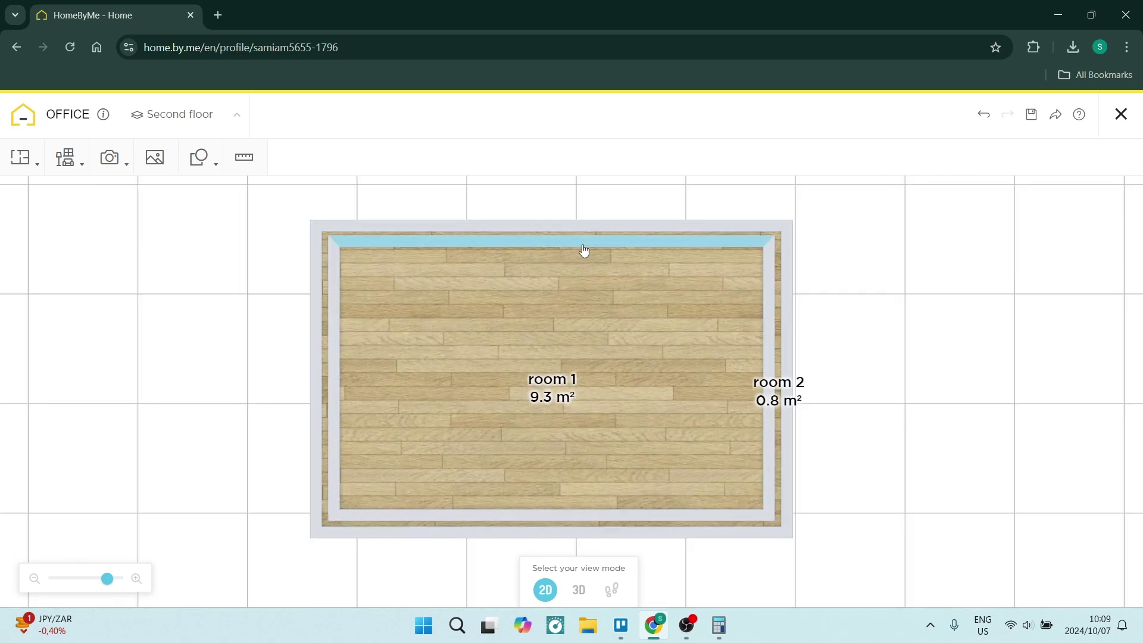
# - Turn the top wall into a sloped wall with 2 cm height and 146 cm depth
pyautogui.click(568, 231)
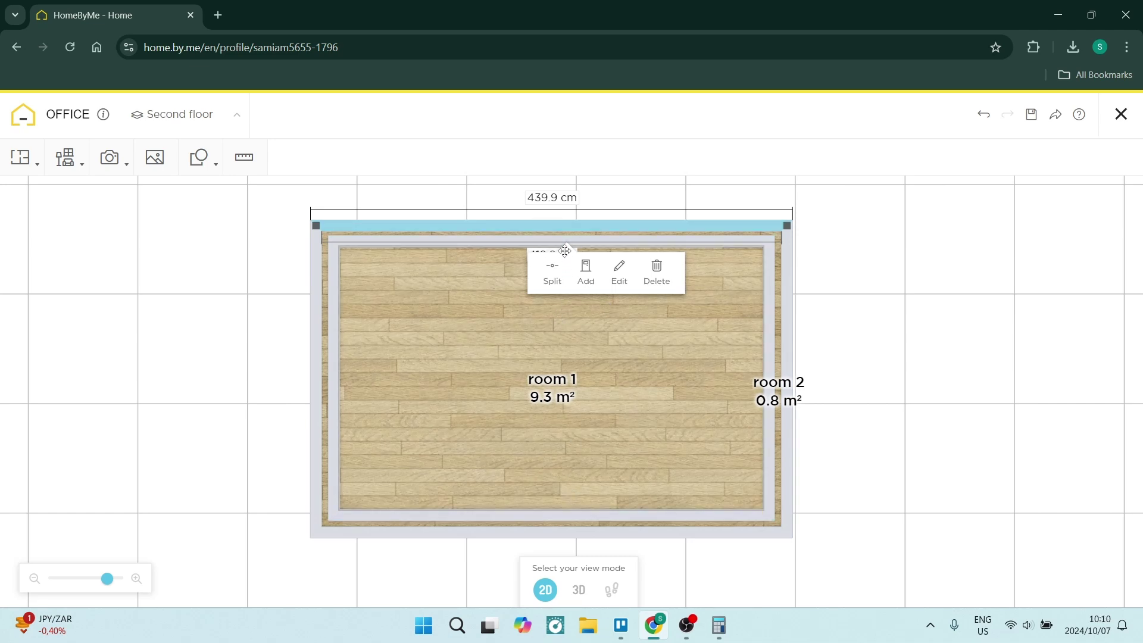
pyautogui.click(620, 273)
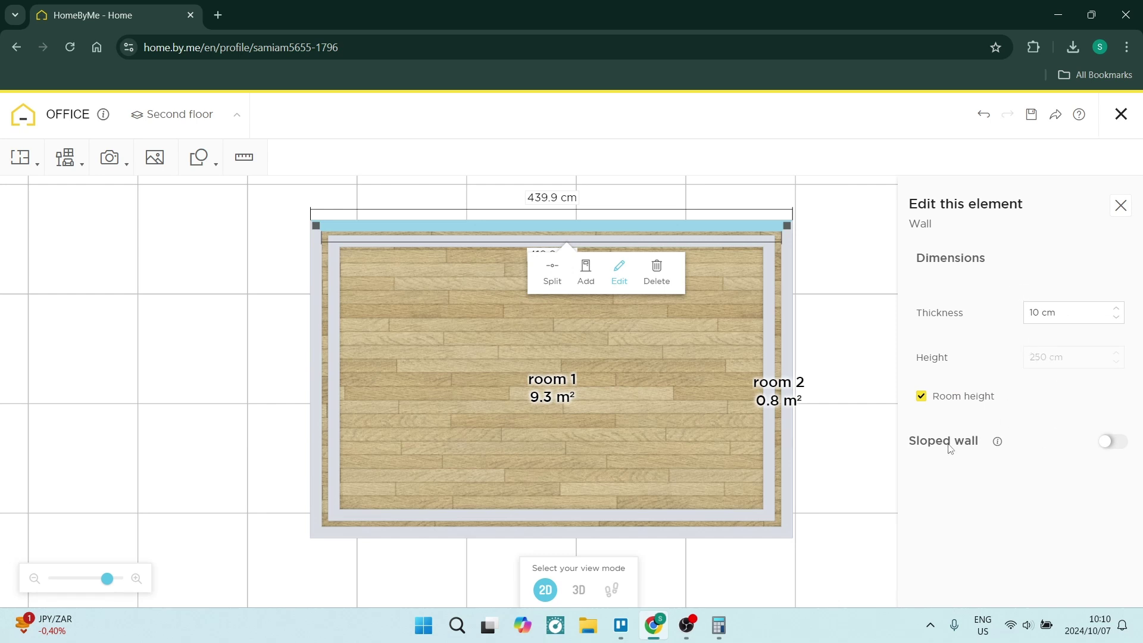
pyautogui.click(1112, 444)
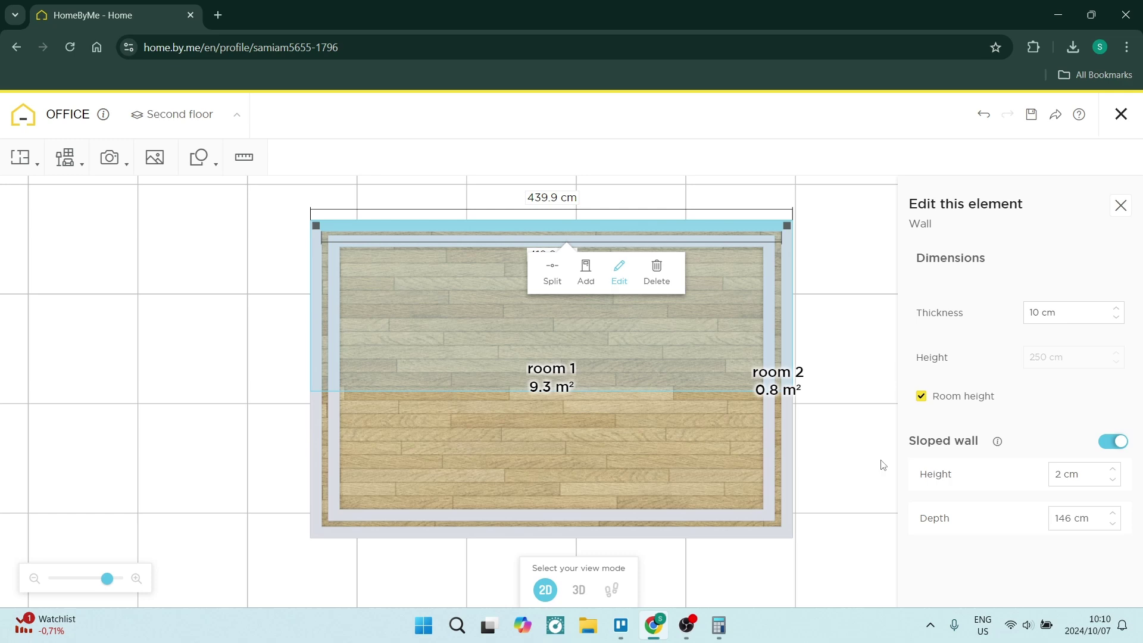
pyautogui.click(1074, 525)
# - Read the left wall's 290 cm length, then reselect the top wall's slope depth value
pyautogui.click(312, 422)
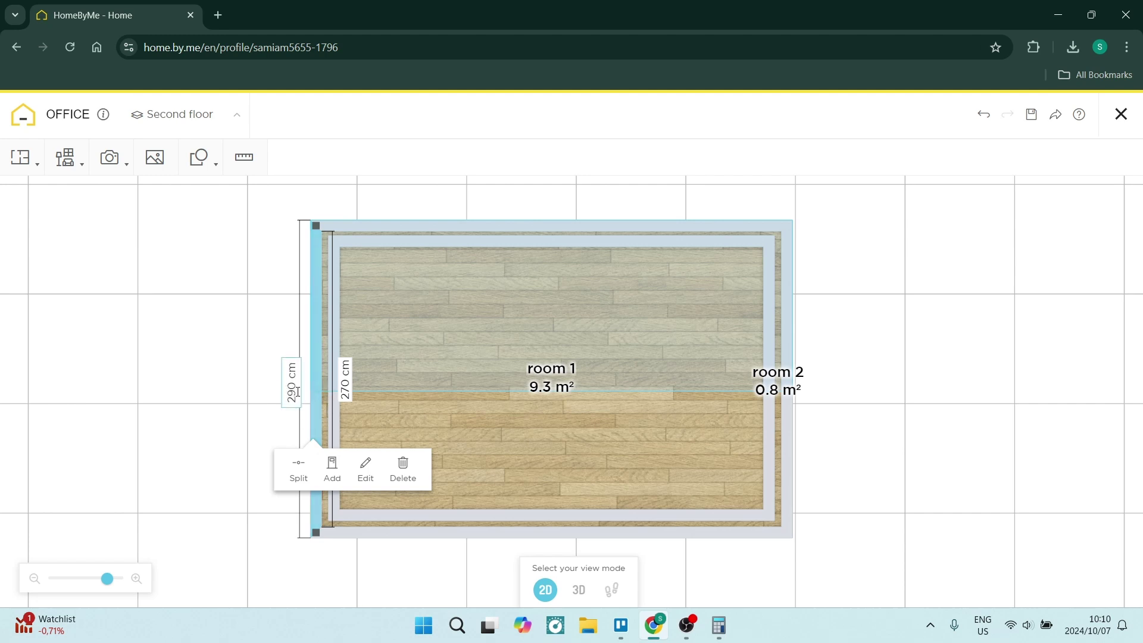
pyautogui.click(513, 234)
pyautogui.click(566, 275)
pyautogui.click(1069, 518)
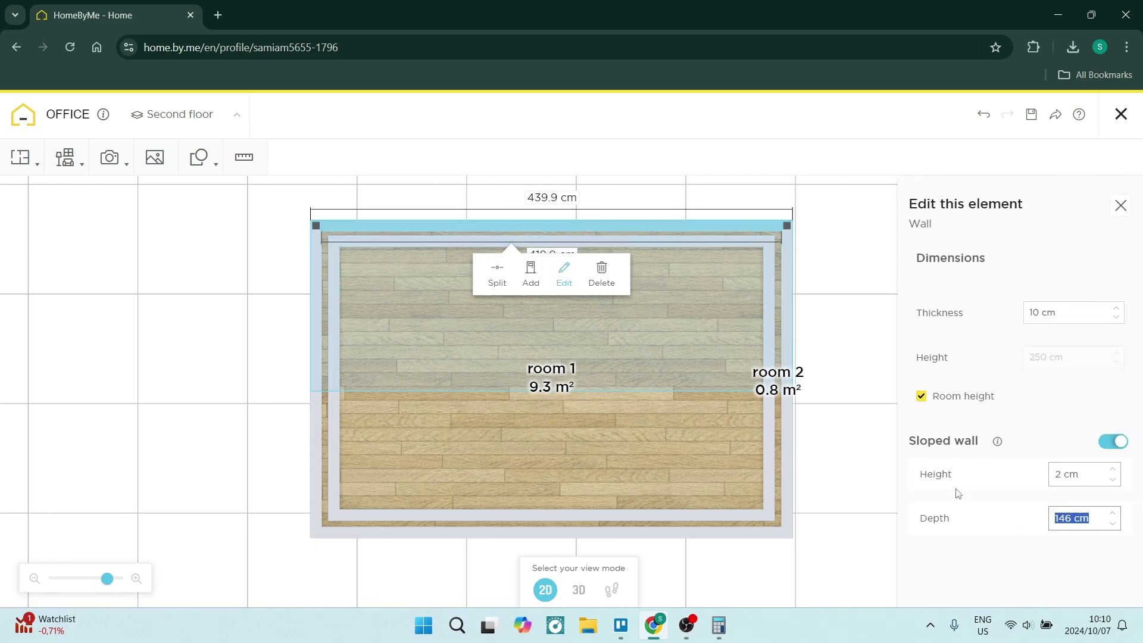
# - Compute 290/2 = 145 in Calculator for the slope depth
pyautogui.click(719, 625)
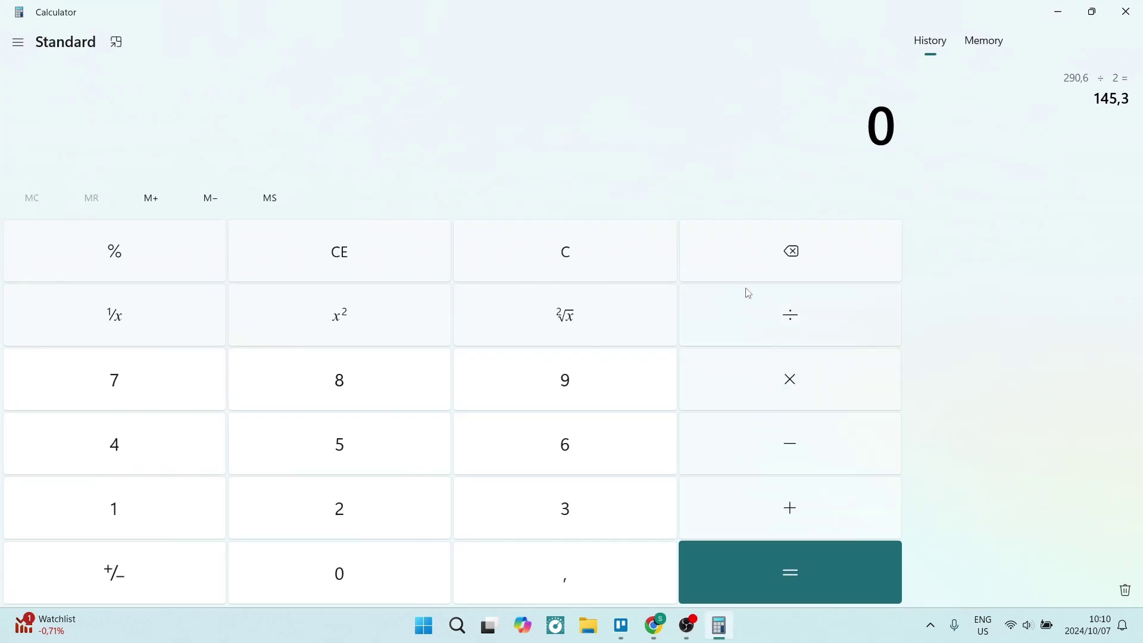
pyautogui.click(749, 293)
pyautogui.write('290/2')
pyautogui.press('Return')
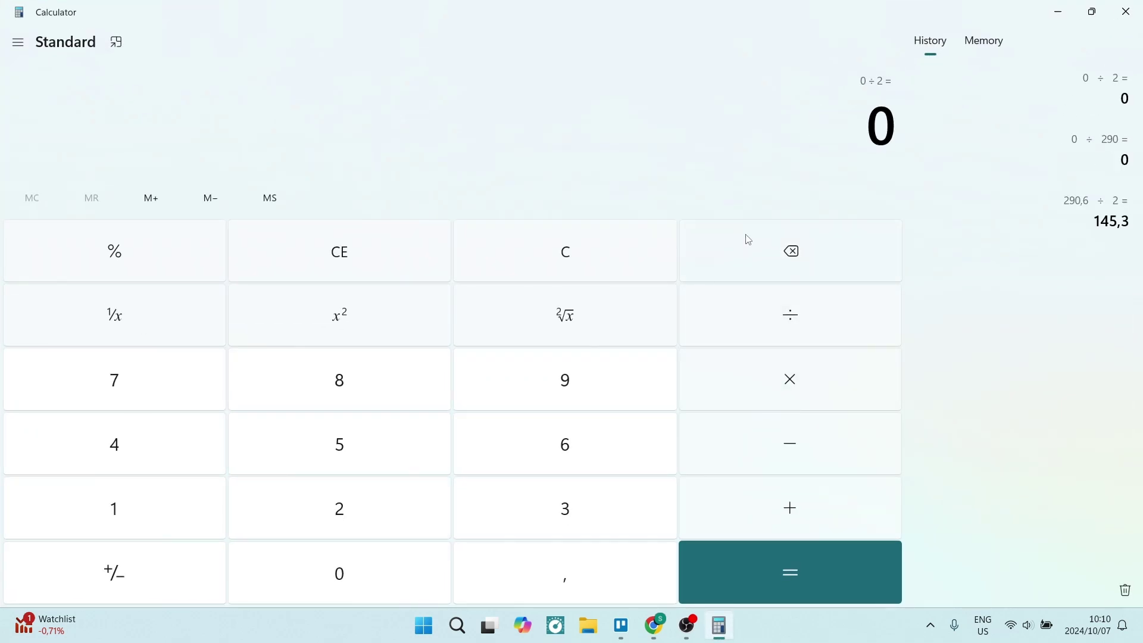
pyautogui.write('290/2')
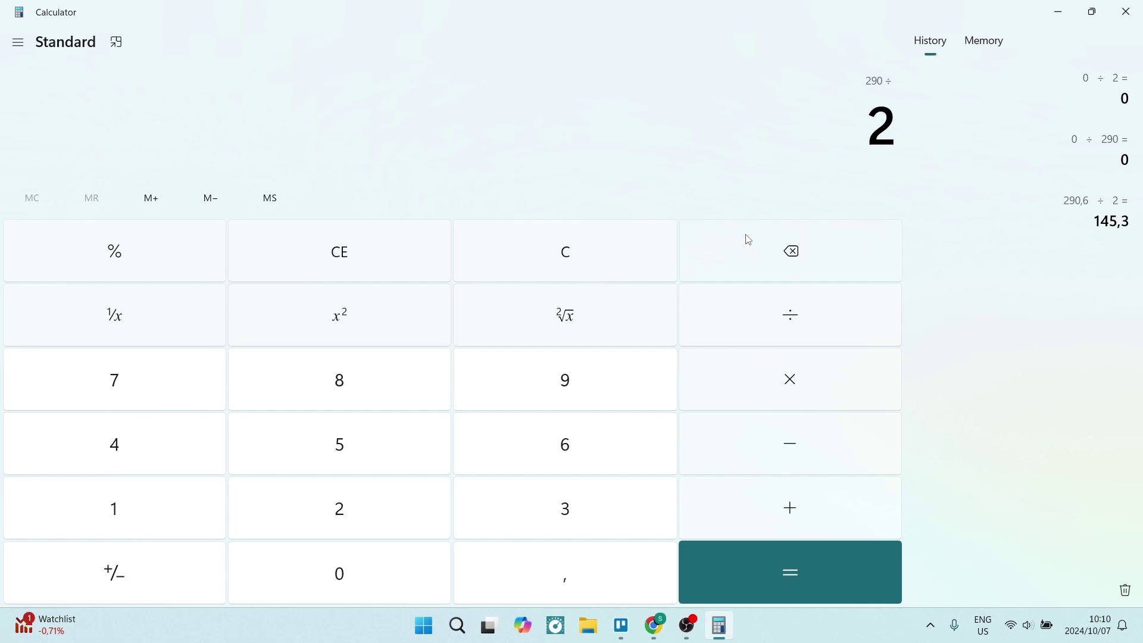
pyautogui.press('Return')
# - Change the top wall's slope depth from 146 cm to 145 cm
pyautogui.click(1059, 12)
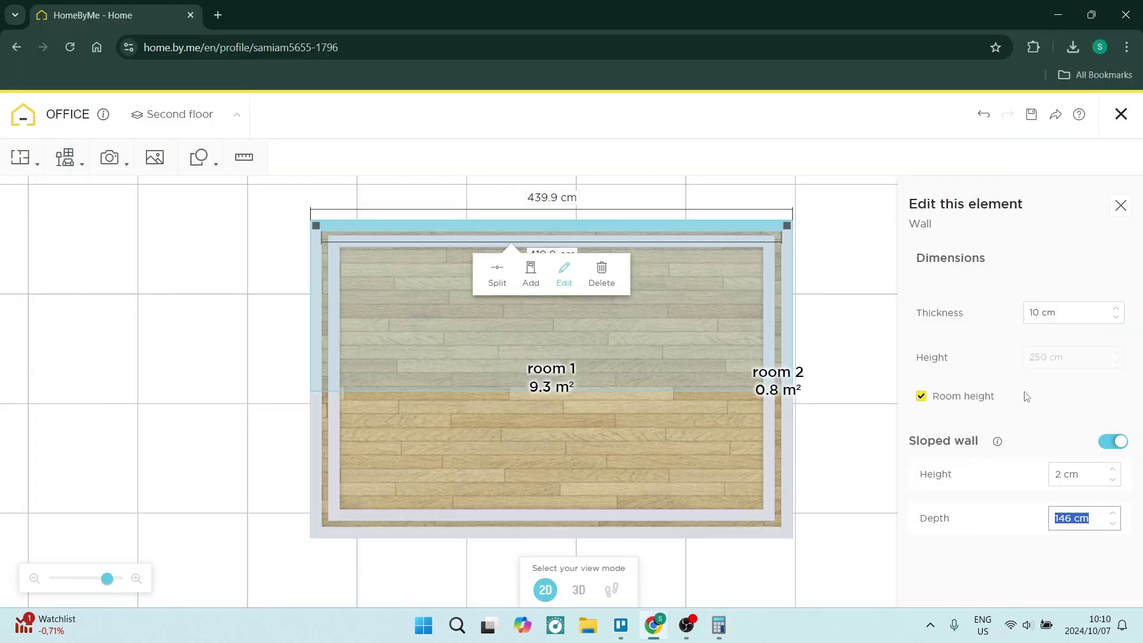
pyautogui.press('End')
pyautogui.click(929, 505)
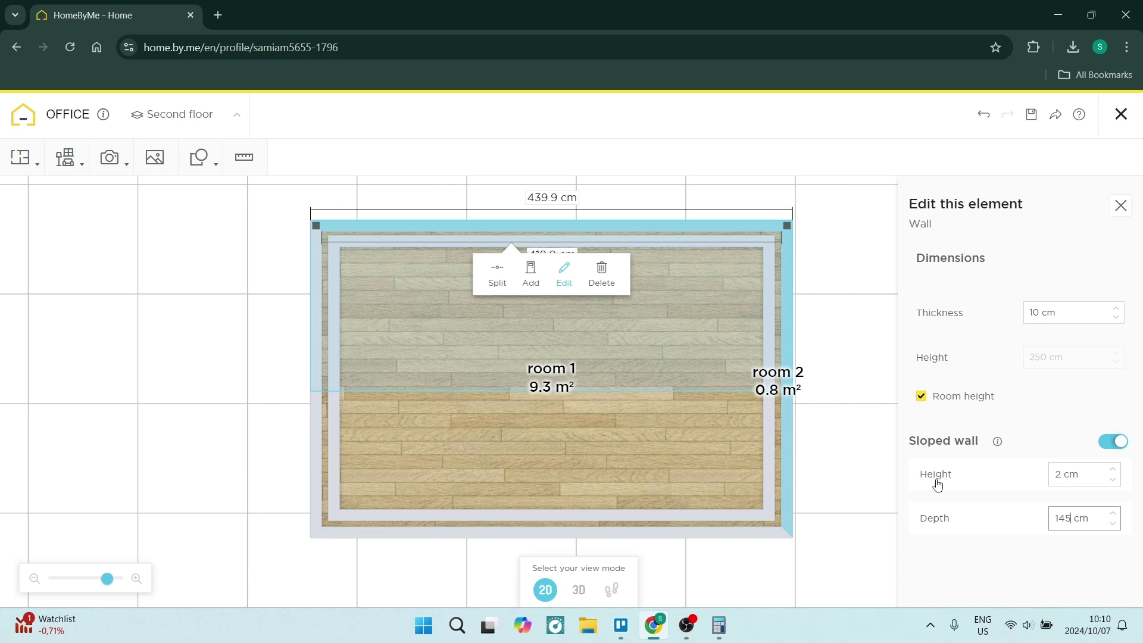
pyautogui.click(1107, 480)
# - Make the bottom wall a sloped wall, 2 cm high and 145 cm deep
pyautogui.click(661, 531)
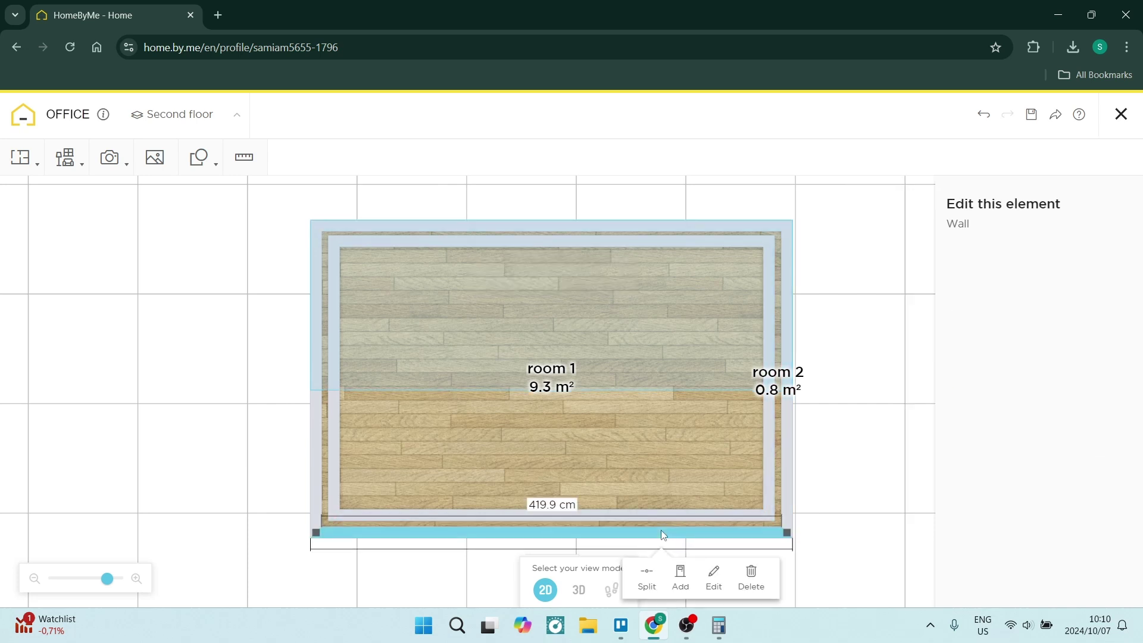
pyautogui.click(713, 585)
pyautogui.click(1112, 442)
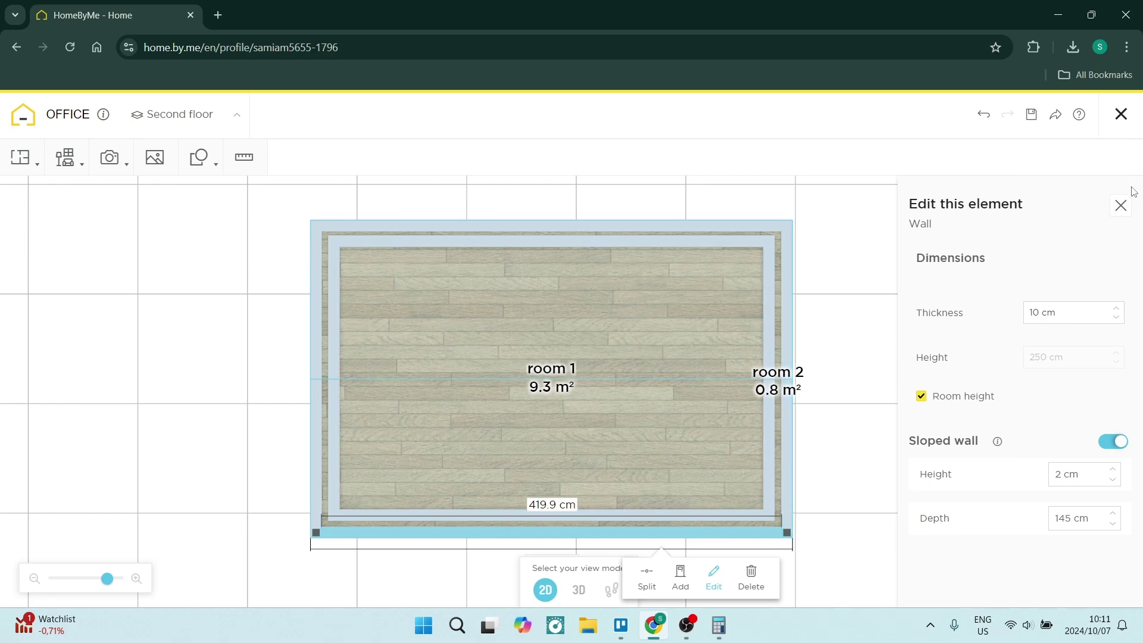
pyautogui.click(1120, 205)
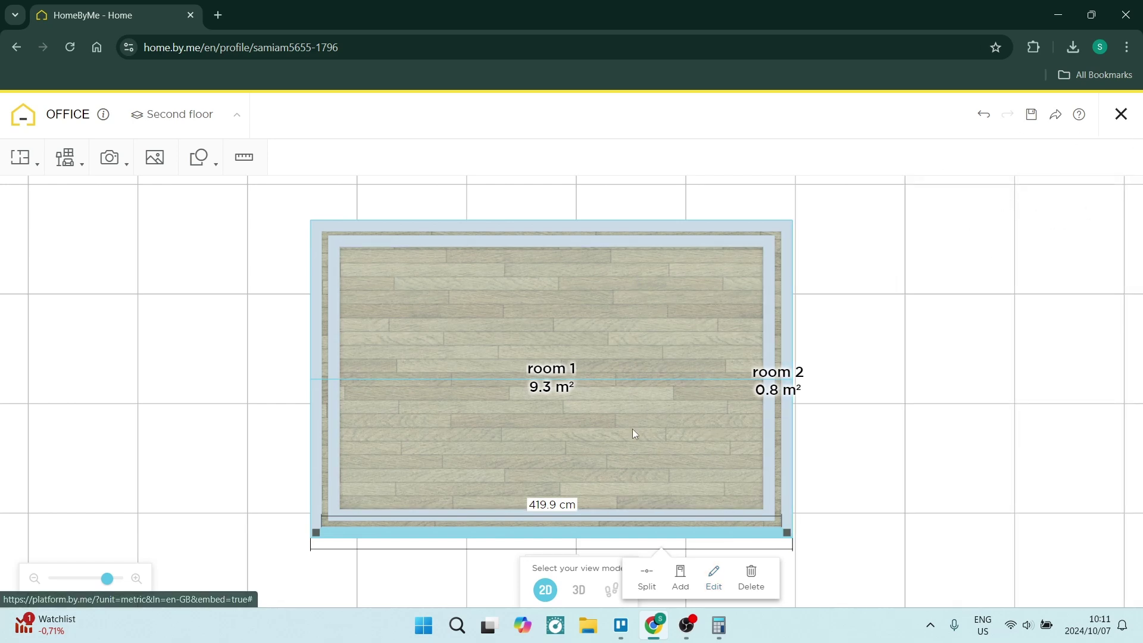
# - View the second floor in 3D and orbit to see both sloped walls forming the pitched roof
pyautogui.click(464, 586)
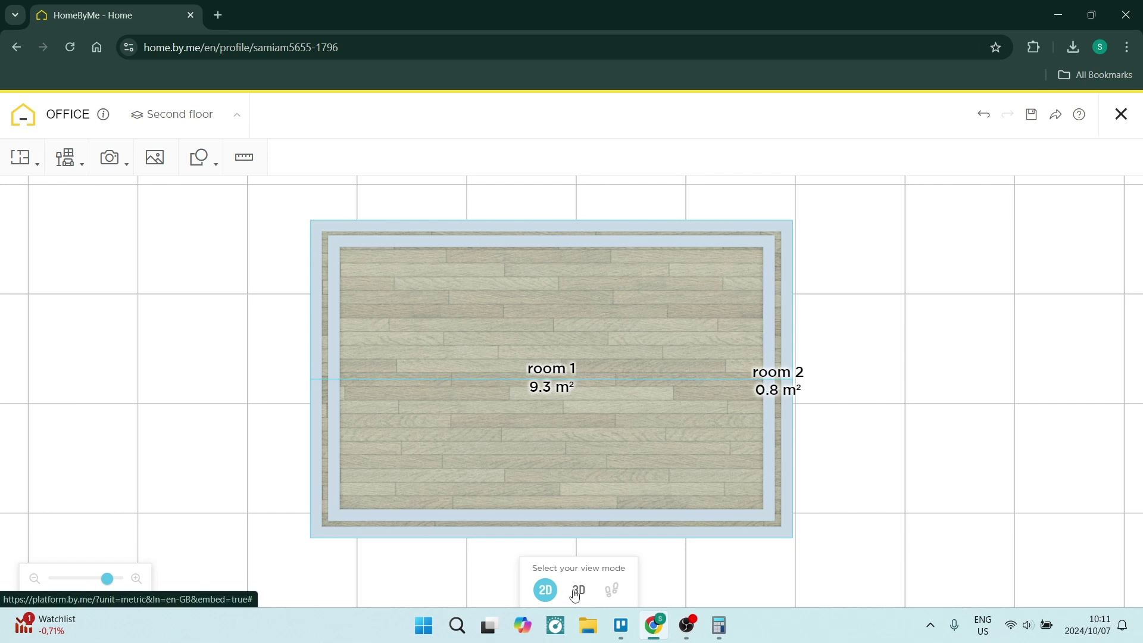
pyautogui.click(577, 591)
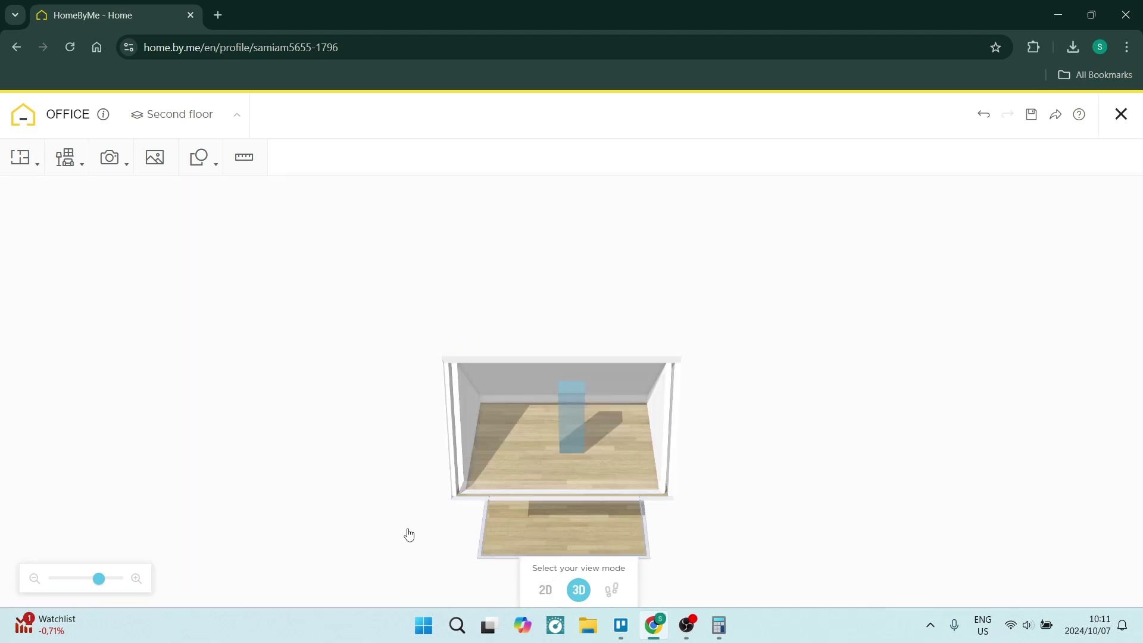
pyautogui.moveTo(410, 530); pyautogui.dragTo(630, 457)
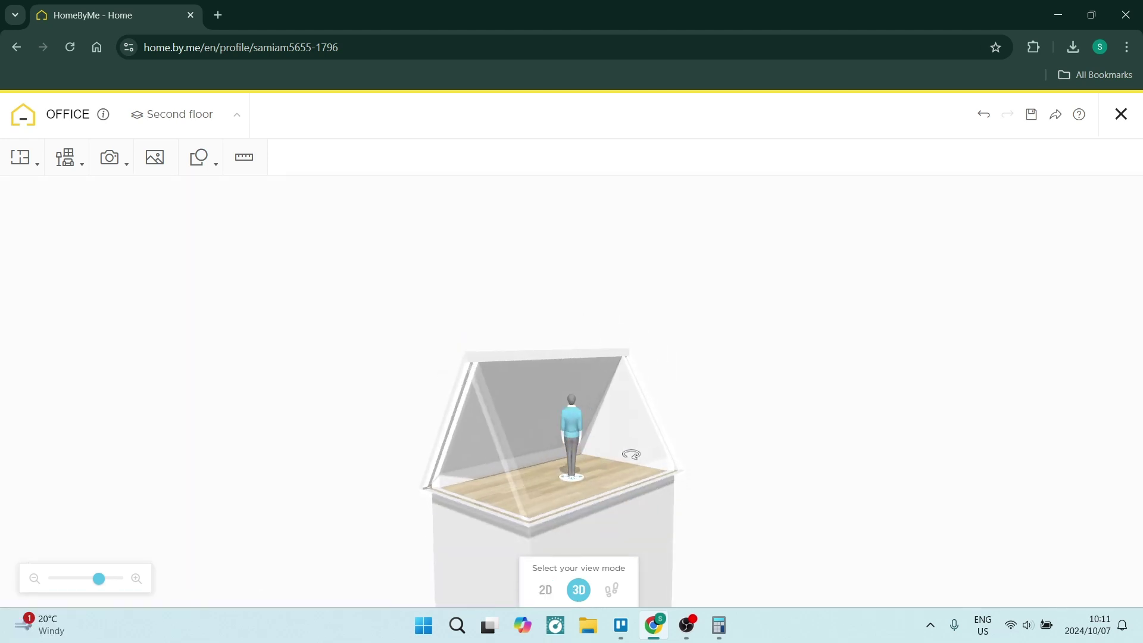